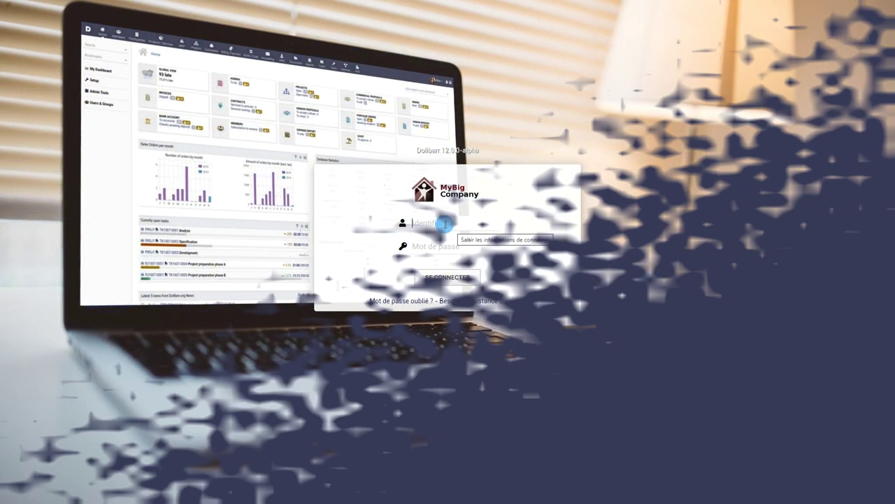
Sign in to Dolibarr with the admin username and the administrator password.
left_click(445, 223)
left_click(445, 223)
type("a")
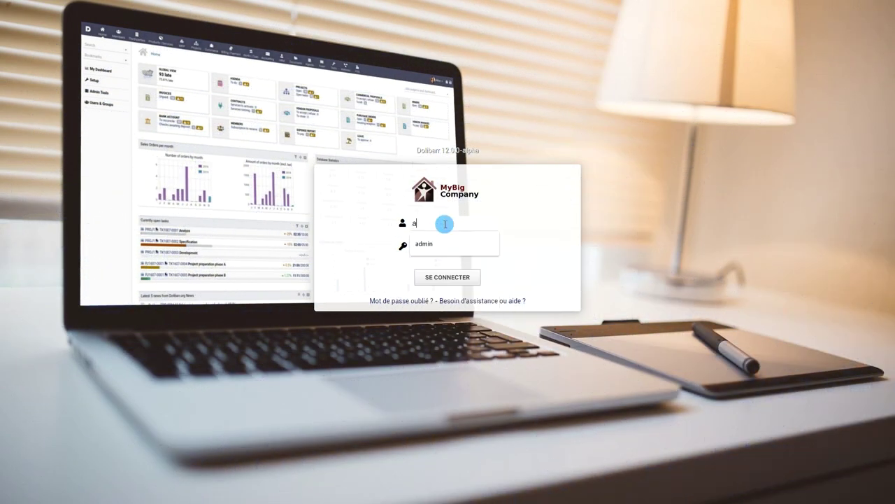
type("dmin")
key("Tab")
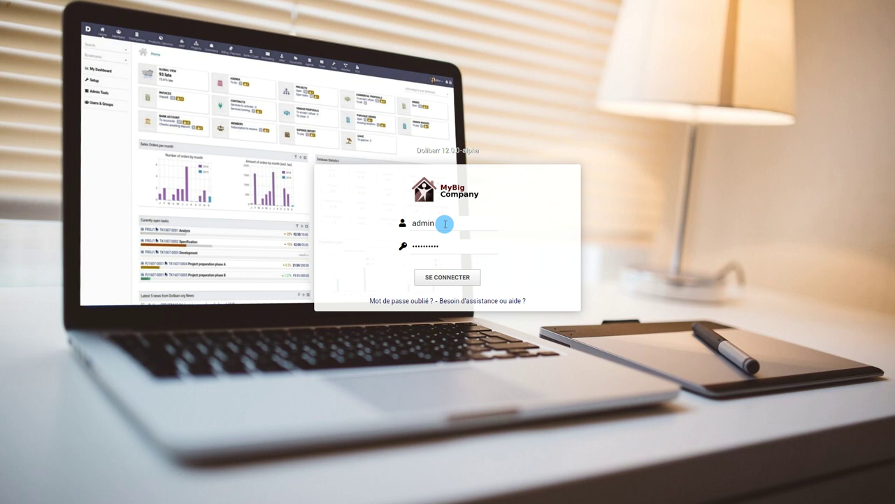
left_click(446, 277)
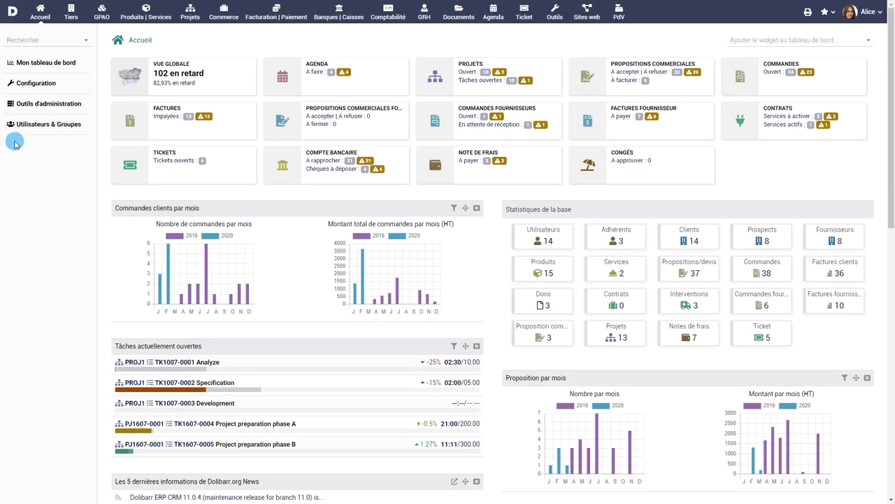
Browse the Utilisateurs & Groupes user list and open one user's card.
left_click(44, 126)
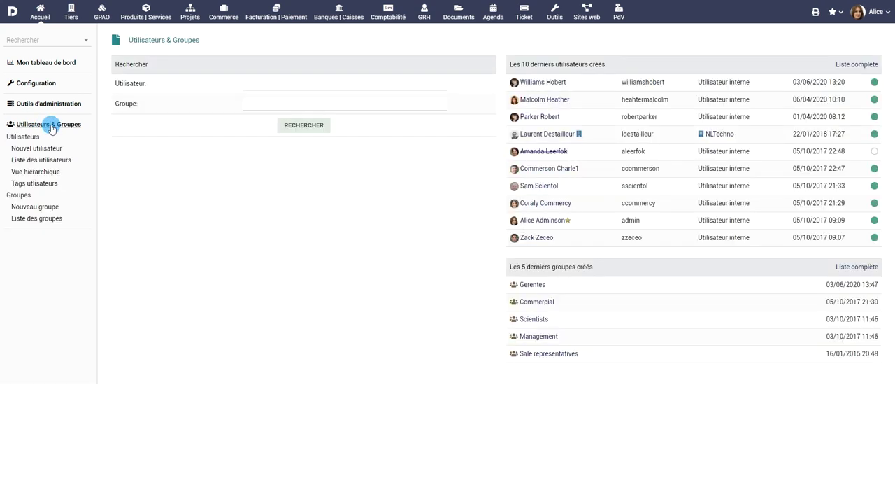
left_click(32, 163)
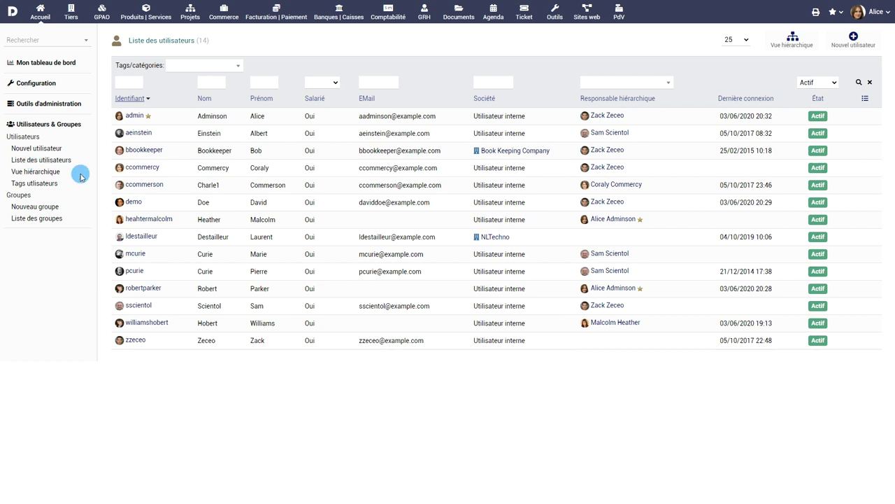
left_click(158, 219)
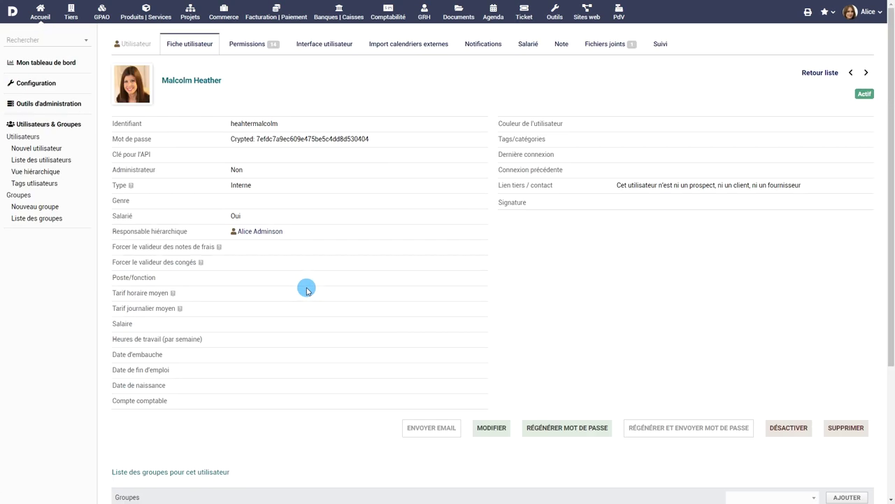
Switch to Vue hiérarchique and expand the admin's and managers' branches of the tree.
left_click(42, 172)
left_click(102, 120)
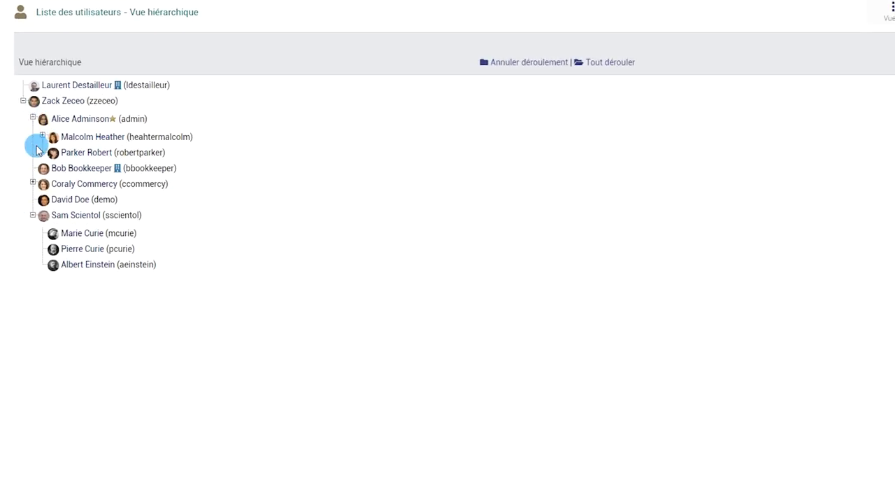
left_click(42, 136)
left_click(32, 201)
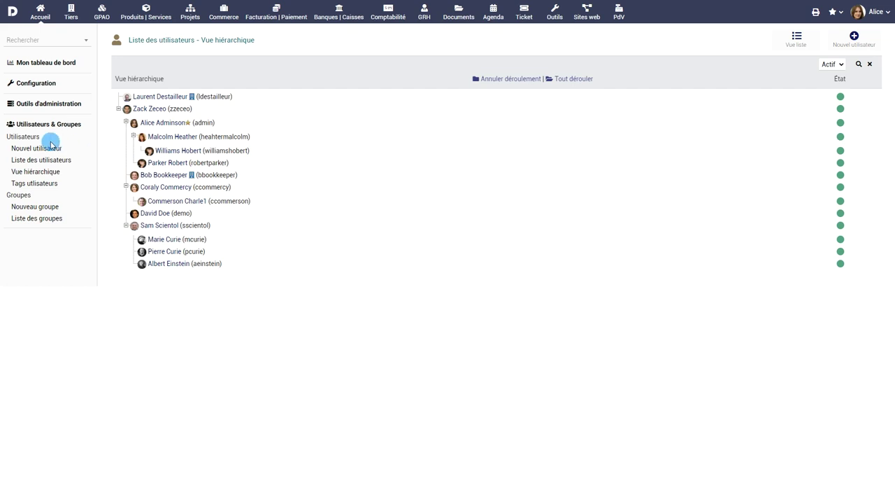
Start a new user, entering the first name, login and a replacement password.
left_click(58, 147)
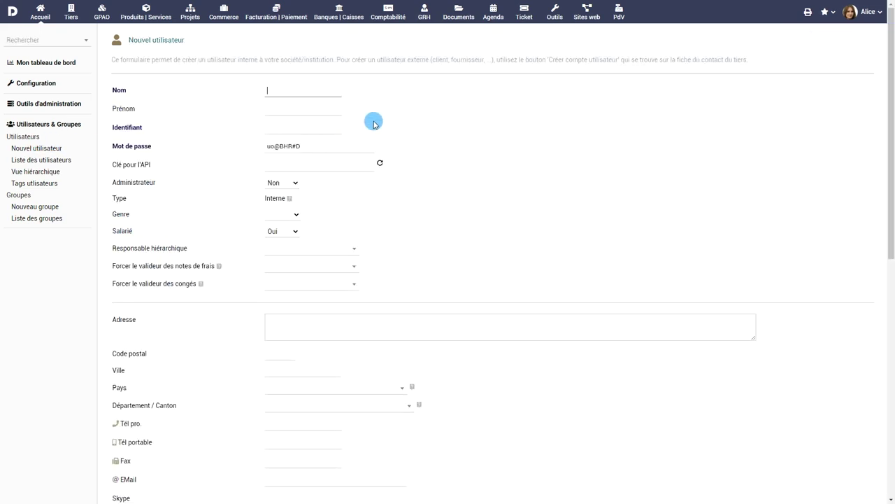
left_click(330, 109)
type("A")
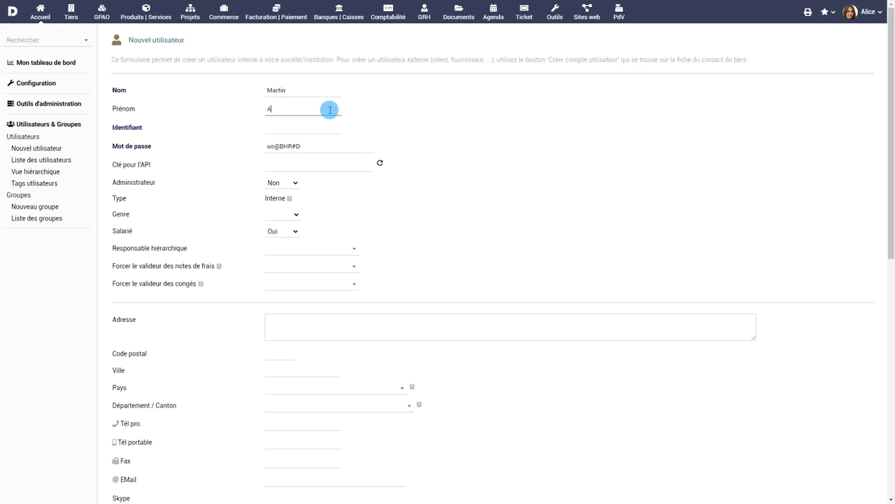
type("dam")
left_click(320, 130)
type("adam")
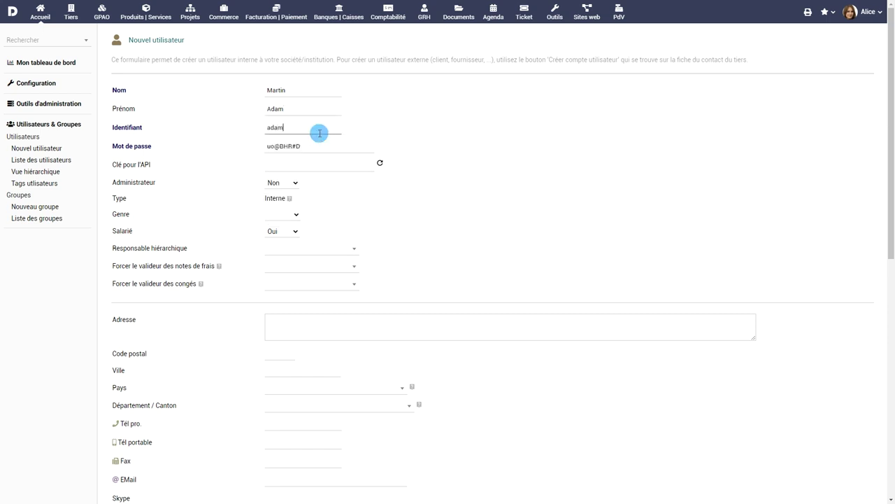
triple_click(315, 144)
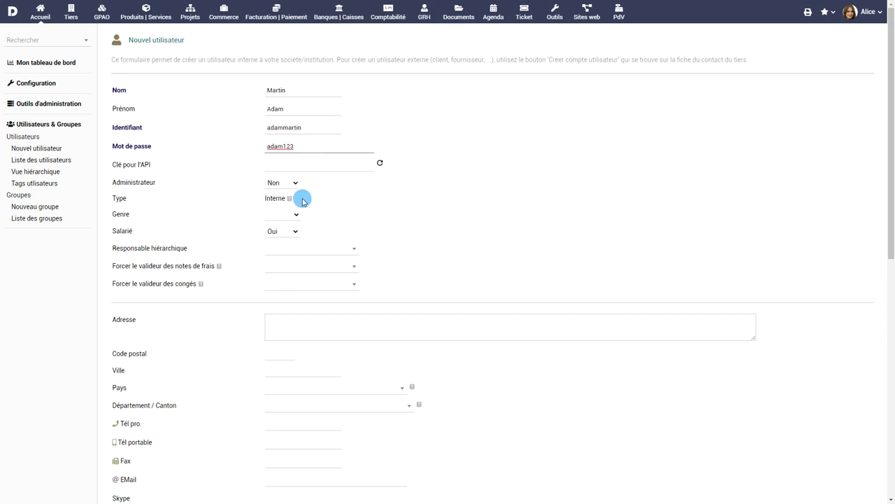
Set gender to Homme, employee to Oui, and choose the user's manager.
mouse_move(293, 201)
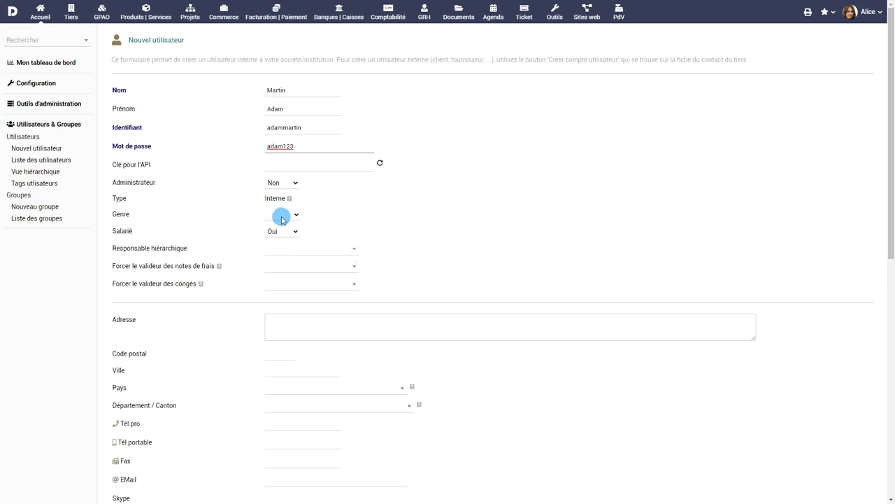
left_click(283, 220)
left_click(283, 232)
left_click(290, 233)
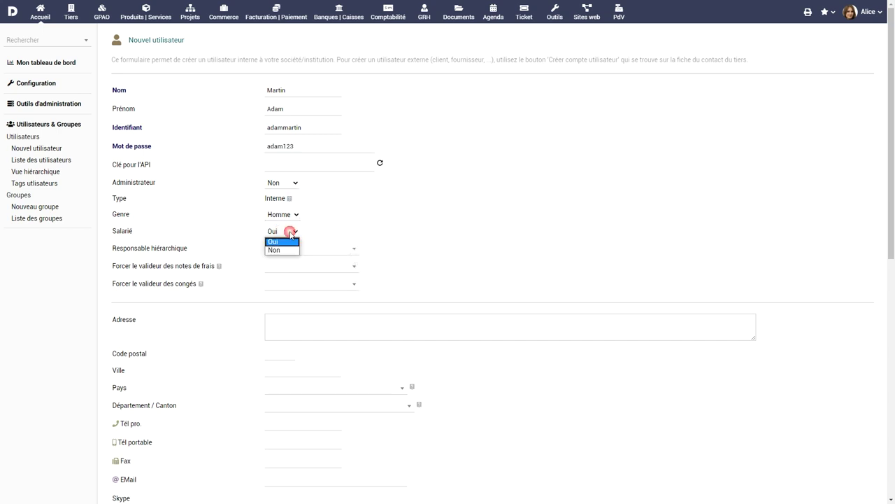
left_click(291, 234)
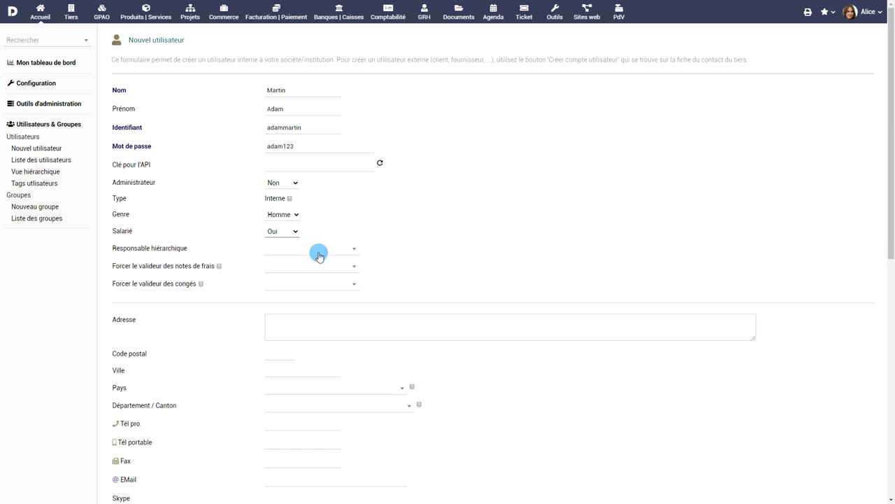
left_click(317, 250)
left_click(312, 432)
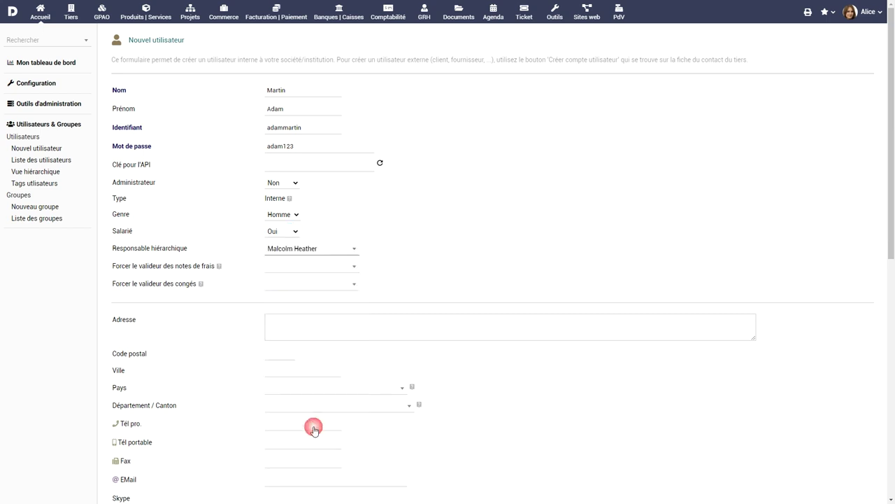
Enter the user's postal code and city, with country États-Unis and state NJ - New Jersey.
scroll(420, 235, "down", 3)
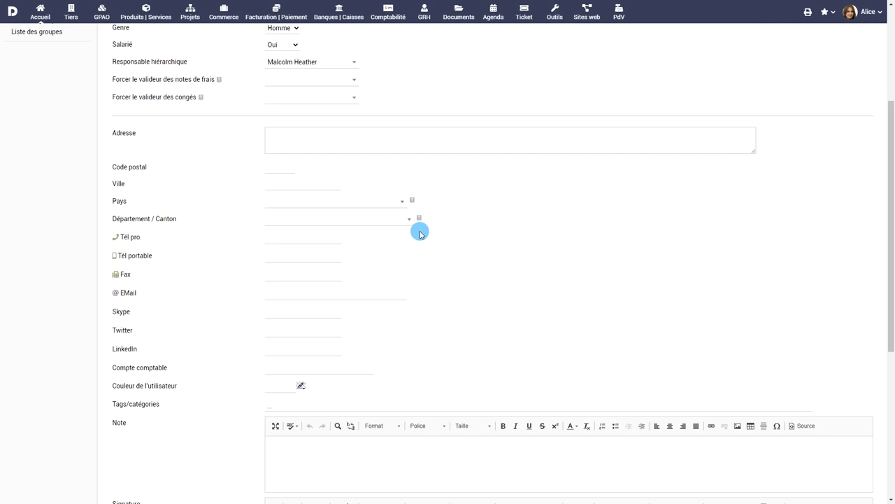
left_click(395, 142)
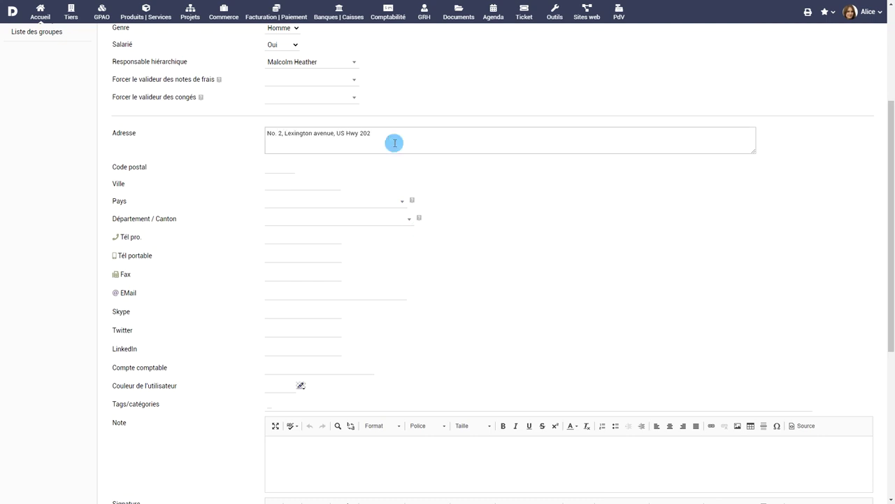
left_click(280, 168)
type("08869")
left_click(300, 183)
type("Raritan")
left_click(398, 202)
type("Ne")
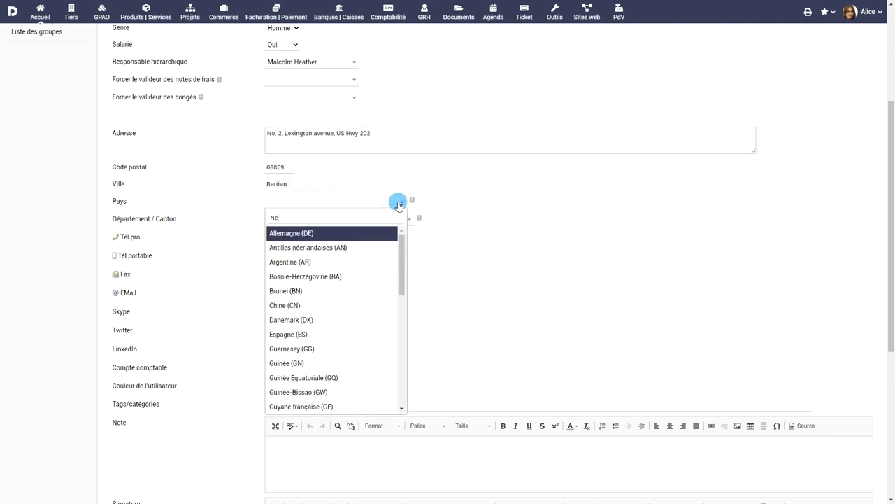
key("BackSpace")
key("BackSpace")
type("Etats")
key("Return")
left_click(392, 216)
type("New J")
left_click(328, 252)
Set job Senior Scientist, rate 35, salary 3500, 30 weekly hours, hired 06/06/2019, and create.
scroll(454, 260, "down", 3)
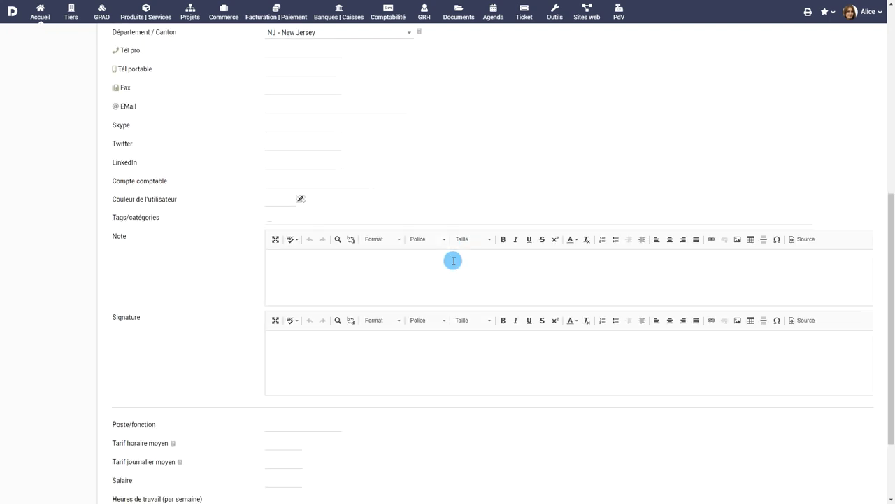
scroll(454, 260, "down", 2)
left_click(298, 320)
type("Senior Scientist")
left_click(290, 340)
type("35")
left_click(290, 379)
type("3500")
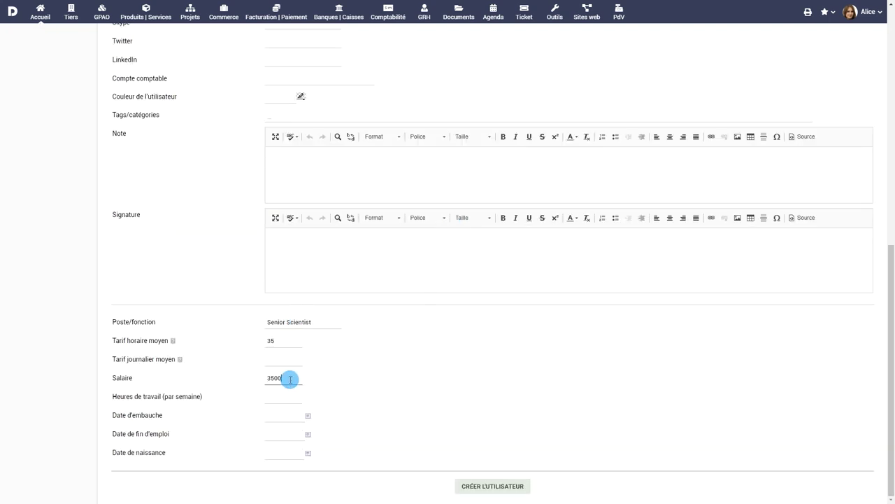
left_click(289, 397)
type("30")
left_click(284, 415)
left_click(324, 354)
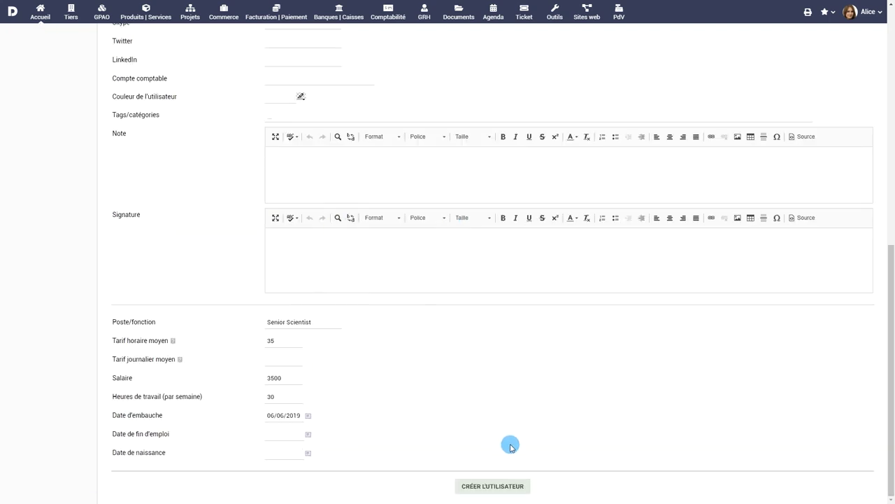
left_click(499, 486)
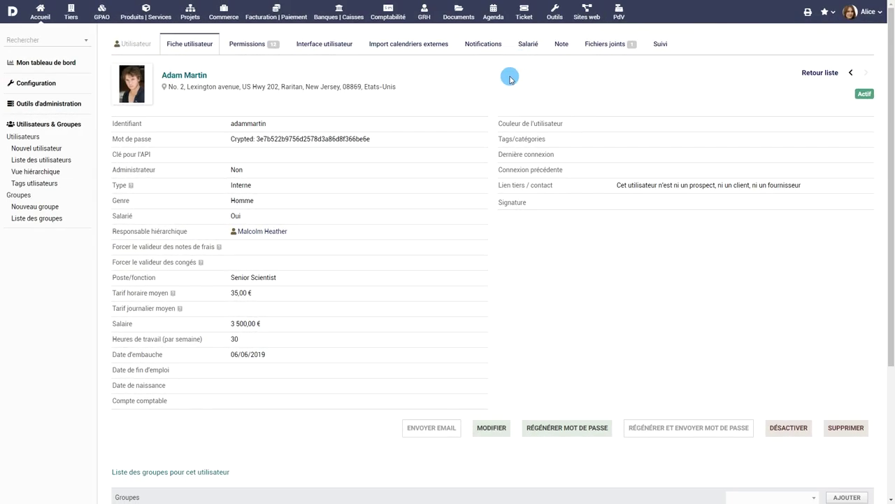
Add a Salarié bank account 'Corp' at Citibank with account number, IBAN and BIC USCITI33.
left_click(528, 44)
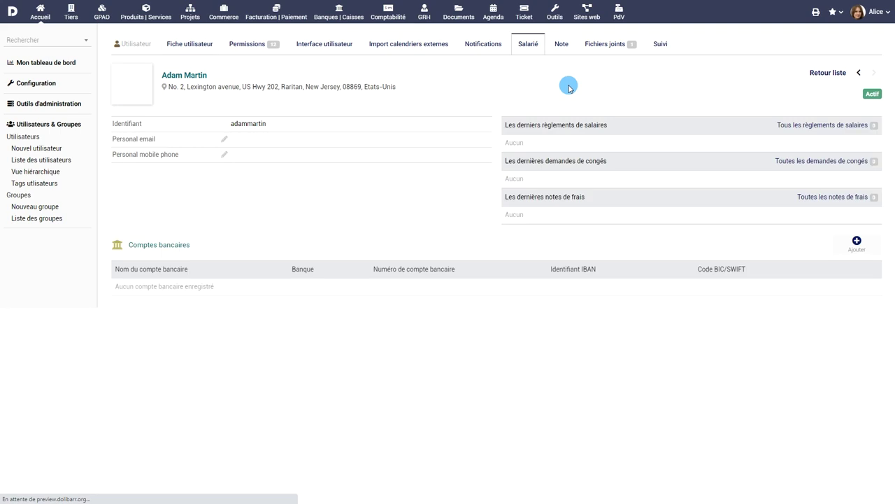
left_click(857, 242)
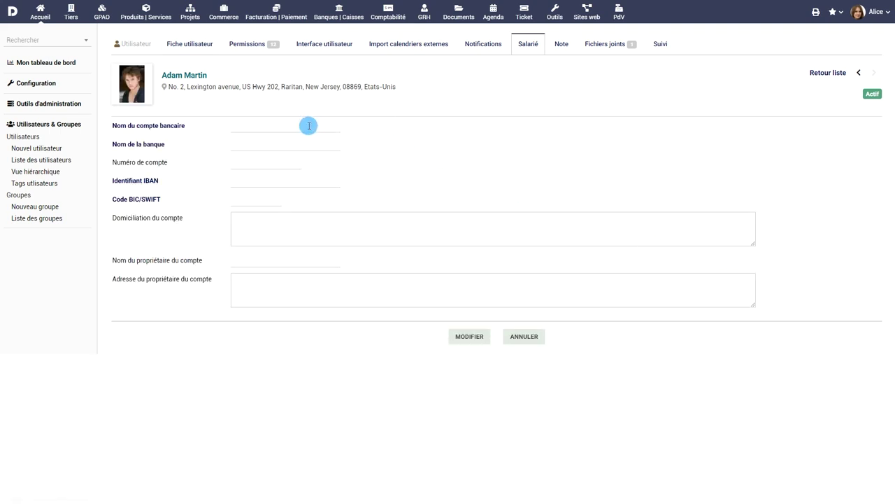
left_click(309, 125)
type("Corp")
left_click(299, 143)
type("Citibank")
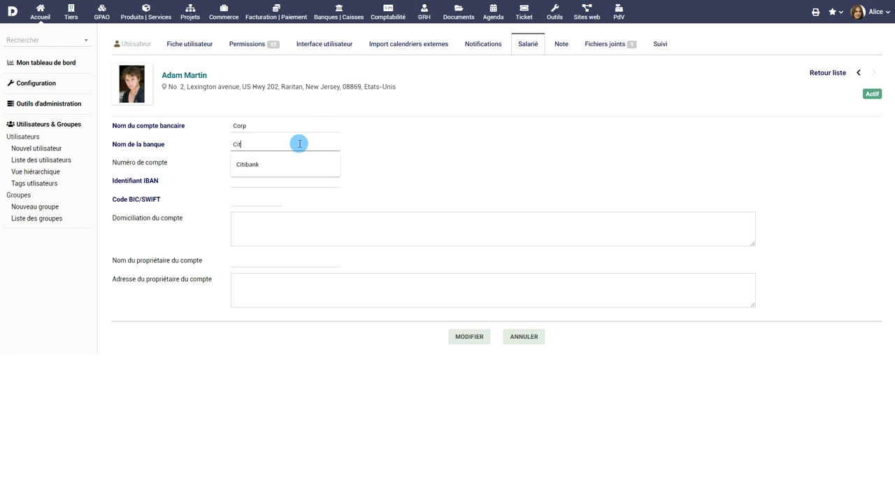
left_click(281, 163)
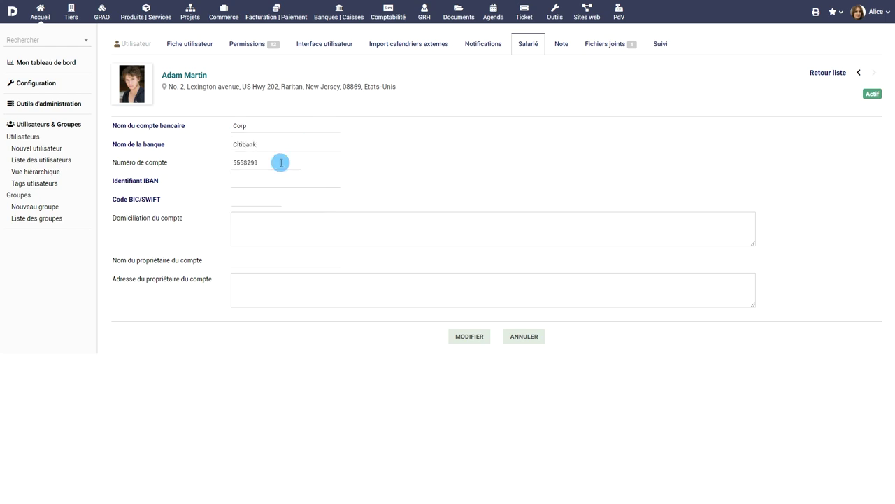
left_click(280, 180)
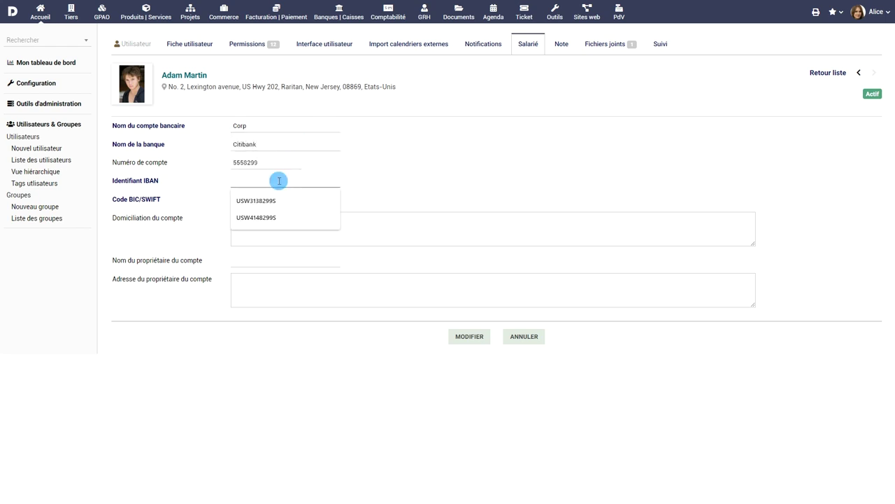
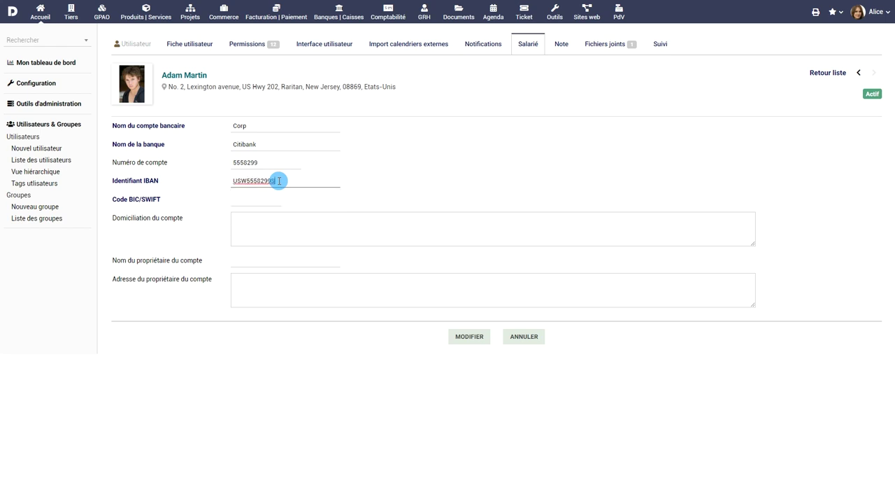
left_click(259, 202)
type("USCI")
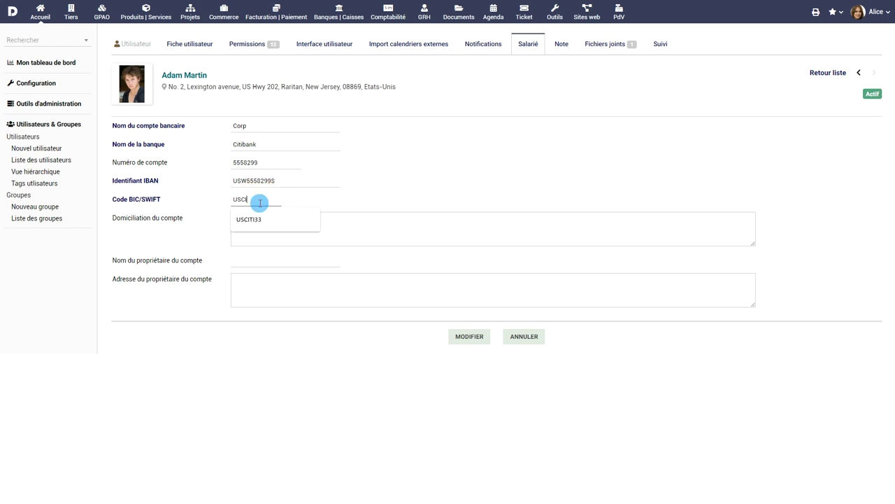
type("TI33")
Fill in the domiciliation, account owner's name and address, and save the bank account.
left_click(278, 233)
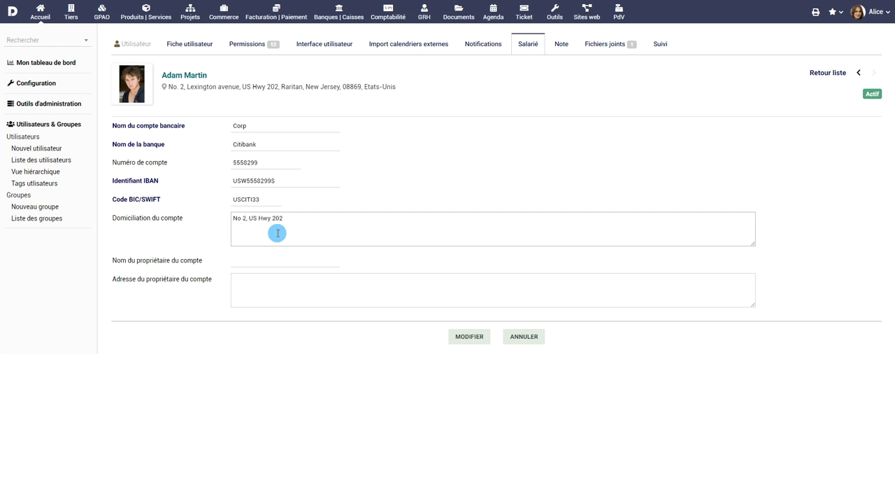
left_click(277, 261)
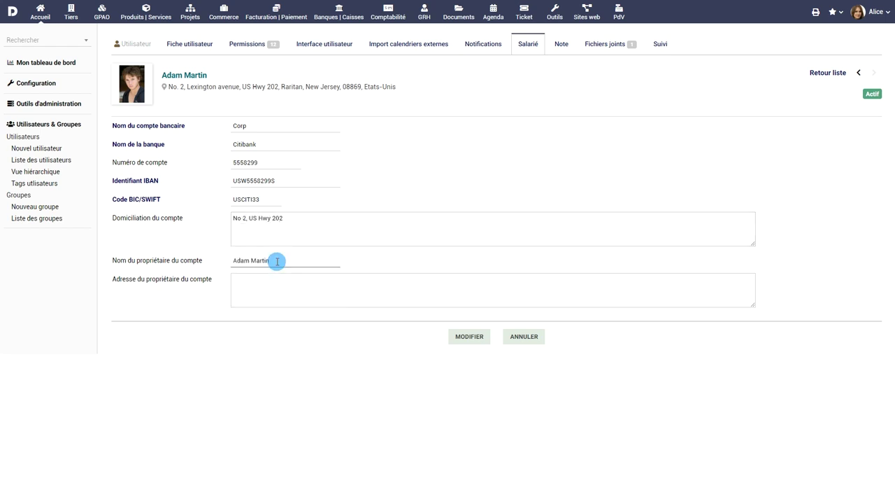
left_click(281, 279)
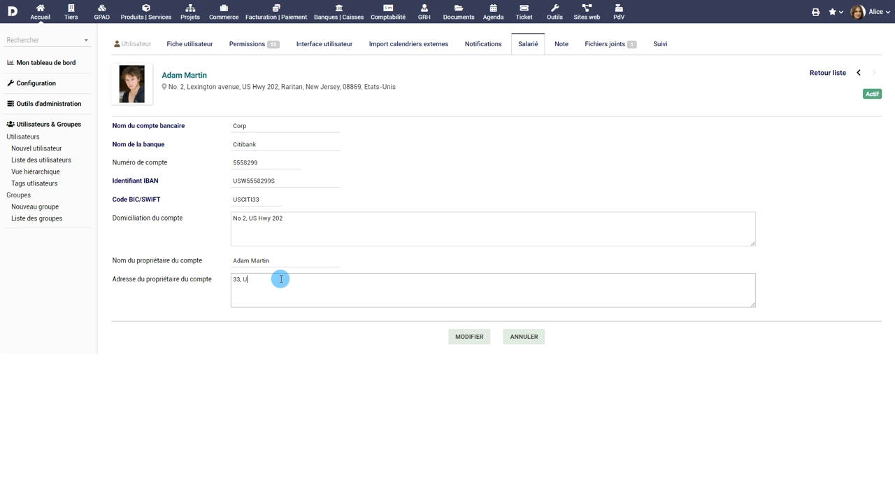
left_click(473, 336)
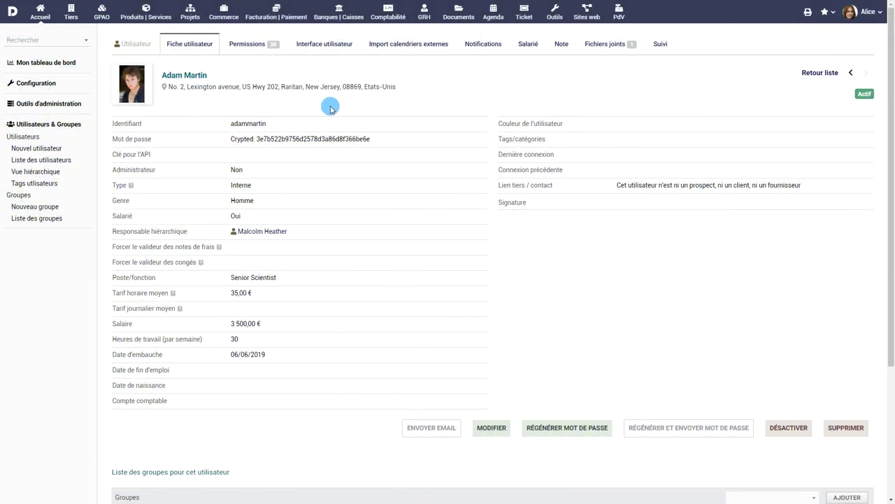
Reset the user's Notes de frais permissions to only Lire and Créer/modifier, then list groups.
left_click(248, 43)
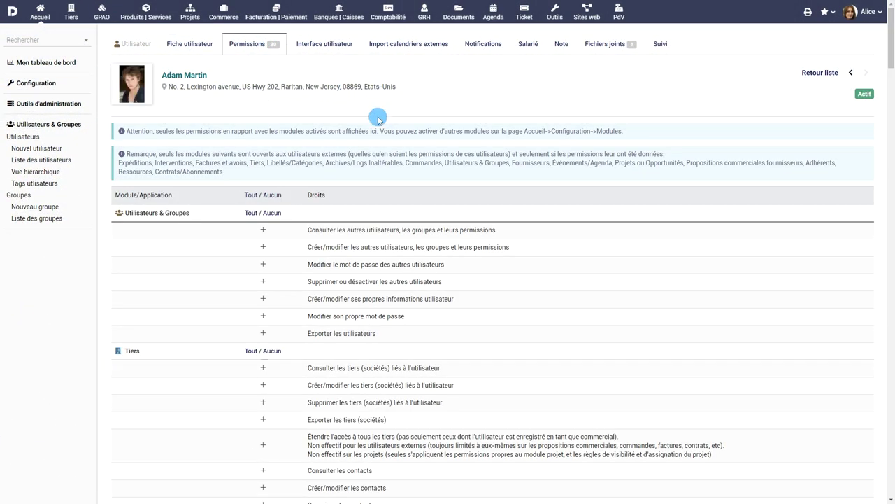
scroll(444, 192, "down", 4)
scroll(449, 201, "down", 10)
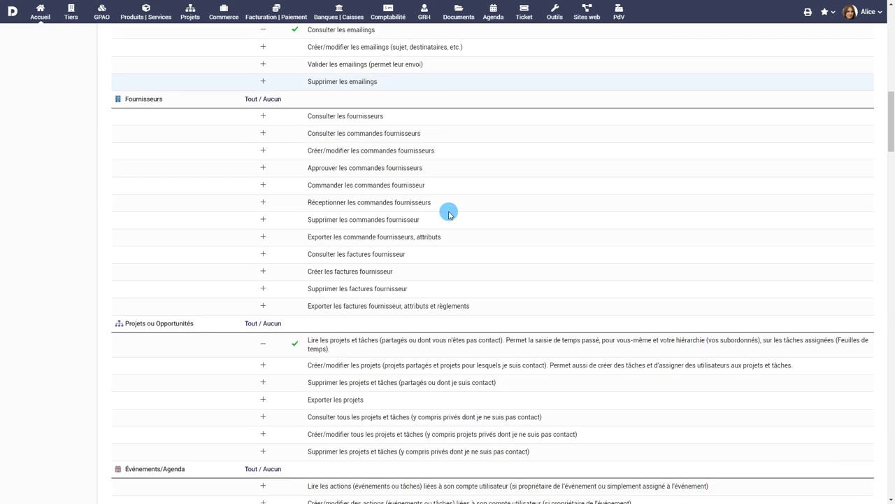
scroll(454, 219, "down", 16)
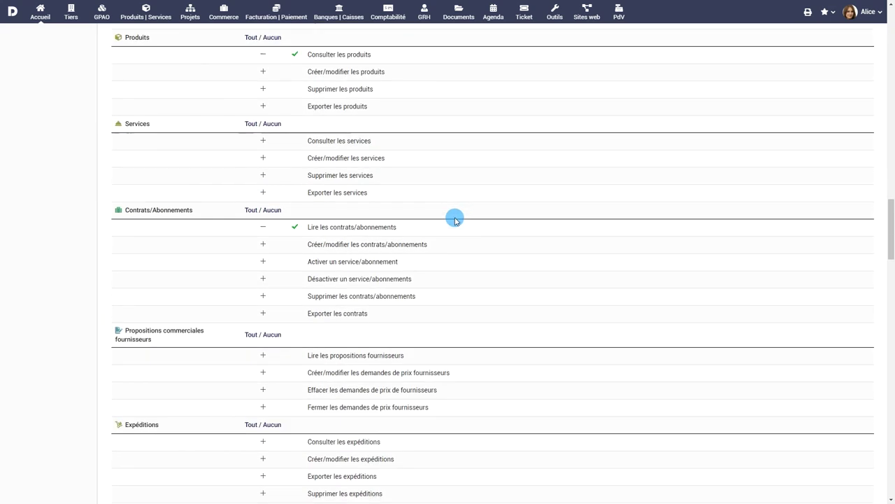
scroll(455, 219, "down", 3)
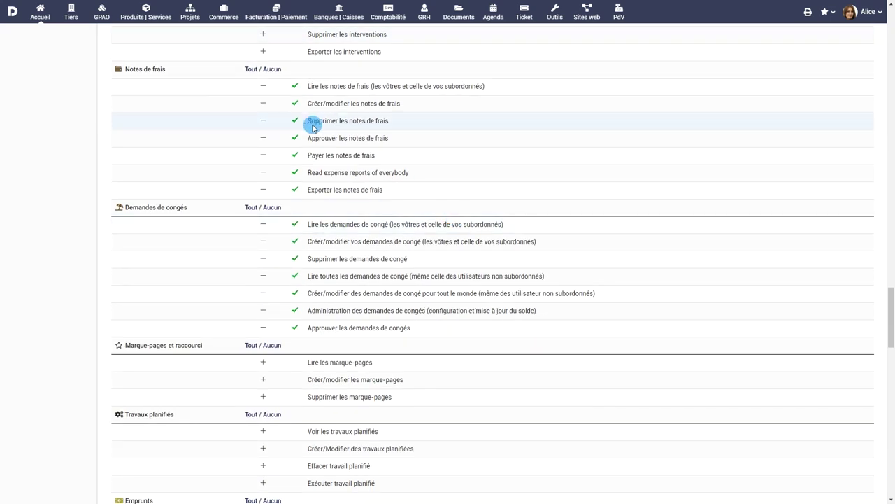
left_click(263, 89)
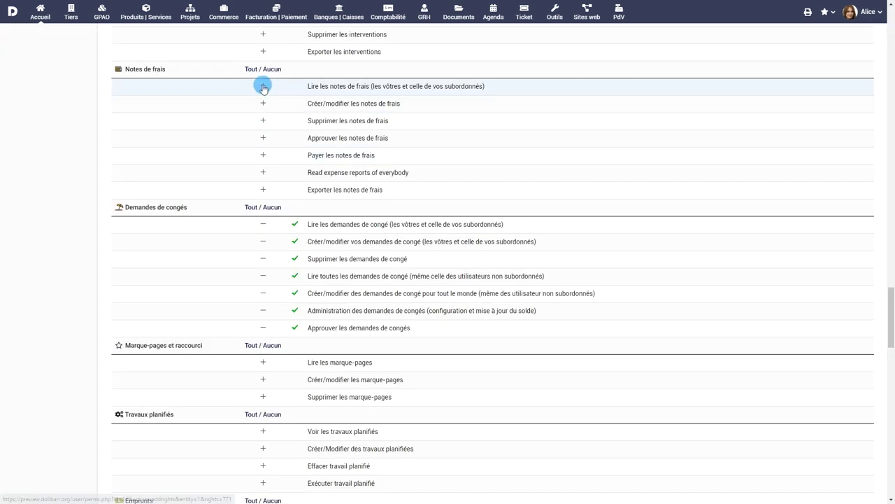
left_click(263, 87)
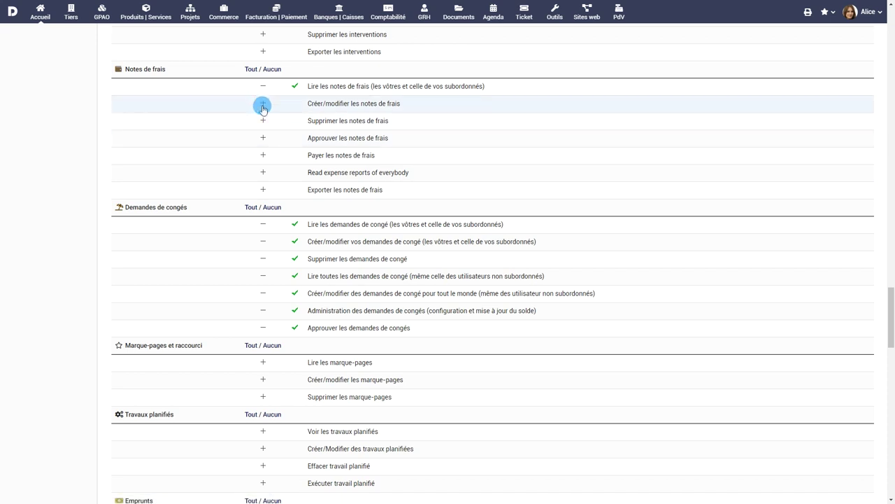
left_click(261, 104)
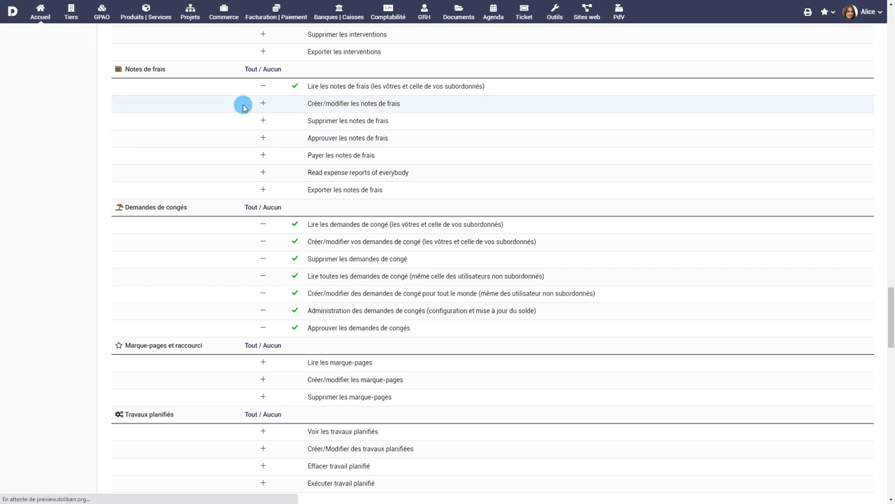
left_click(252, 70)
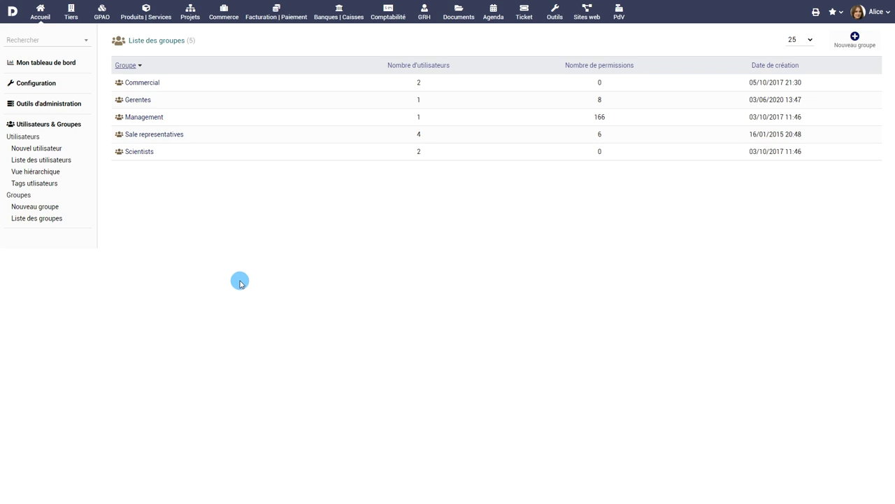
Create a group named 'Gestionnaires' with description 'Group de Gestionnaires'.
left_click(42, 206)
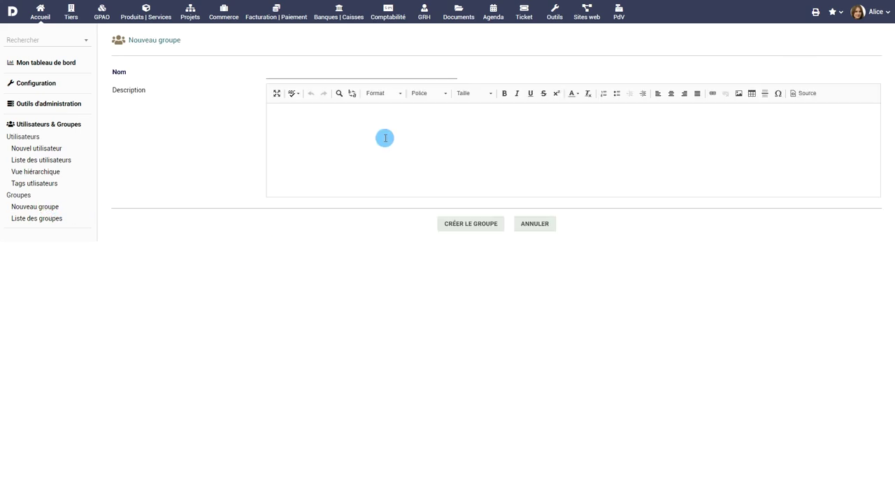
left_click(384, 74)
type("Gestionnaires")
left_click(400, 139)
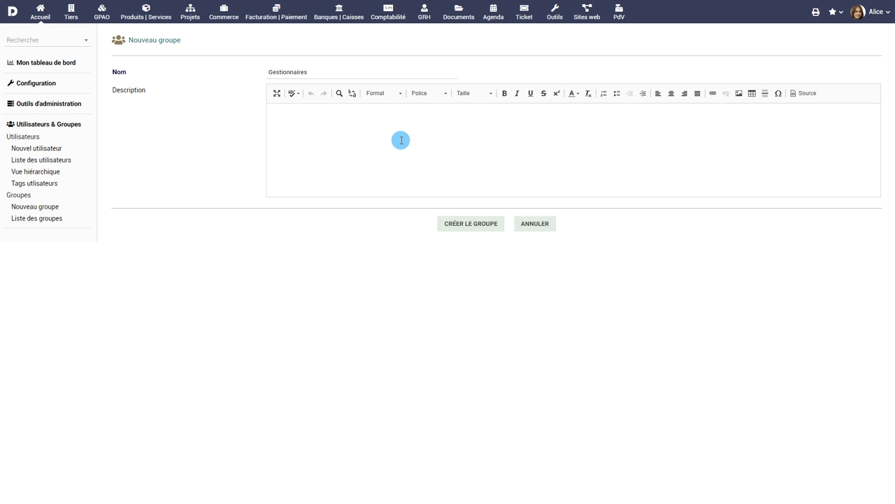
type("Group de Gestionnaires")
left_click(471, 223)
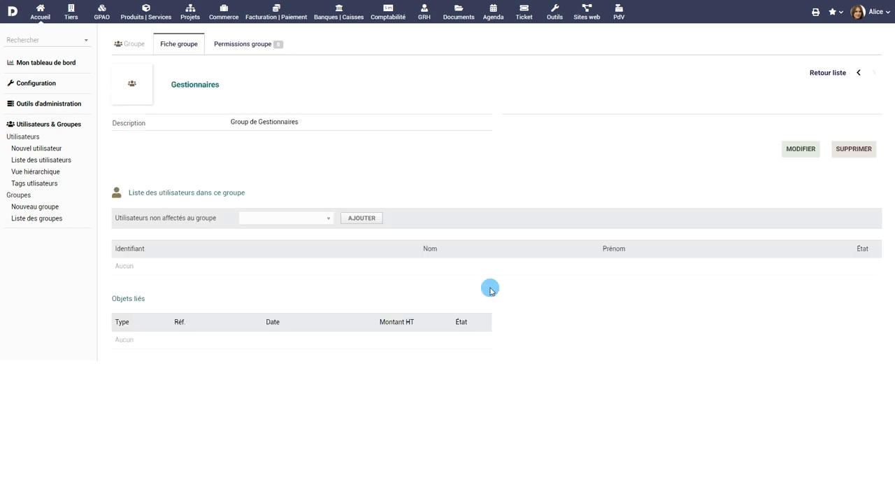
Grant the Gestionnaires group all Notes de frais permissions.
left_click(245, 43)
scroll(390, 205, "down", 5)
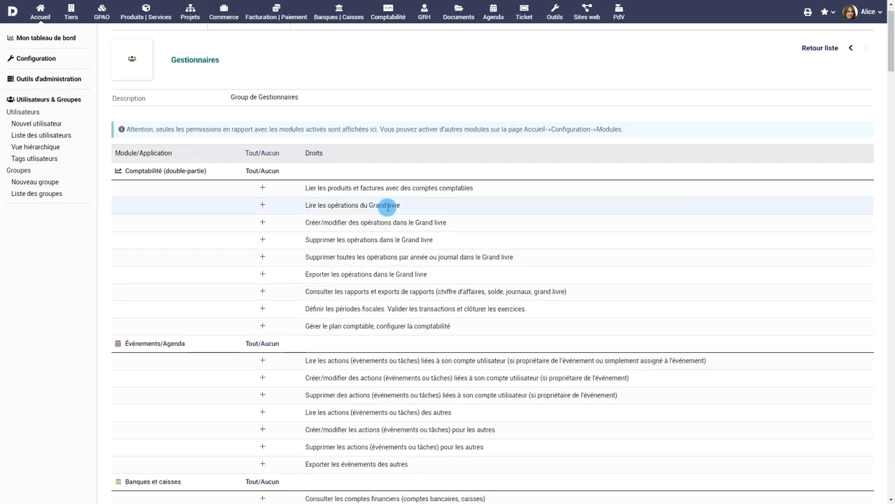
scroll(444, 237, "down", 10)
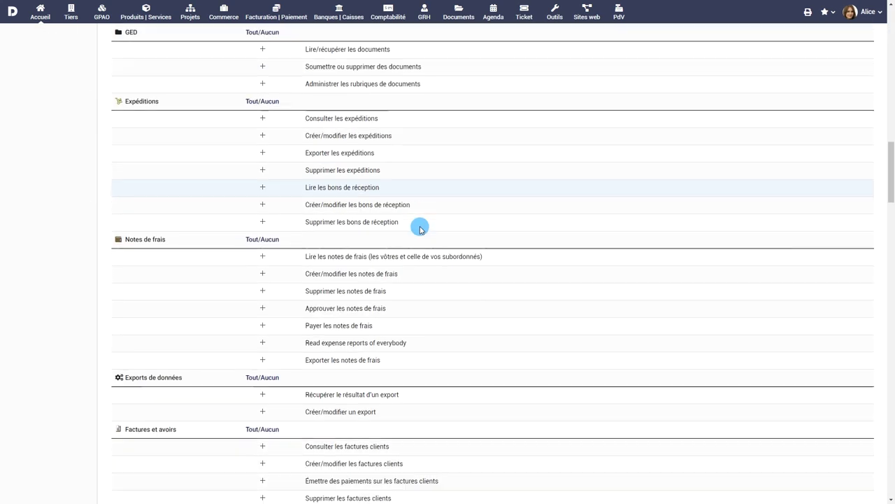
left_click(264, 204)
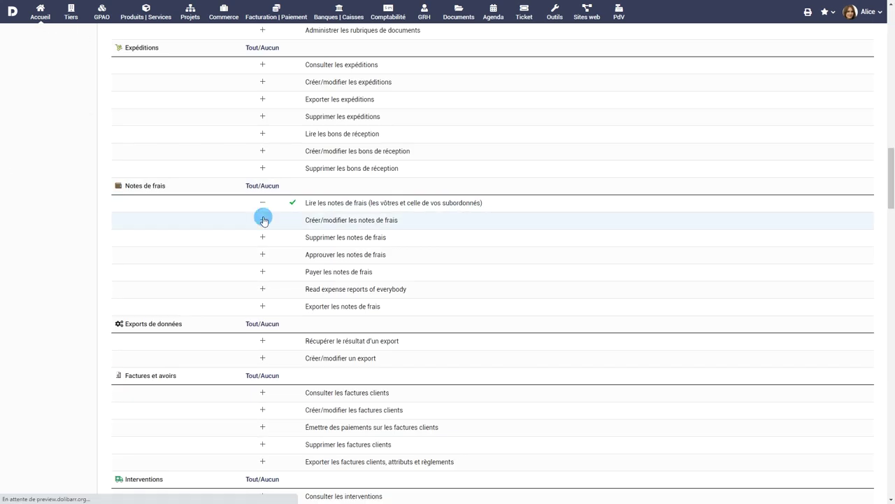
left_click(262, 218)
left_click(253, 186)
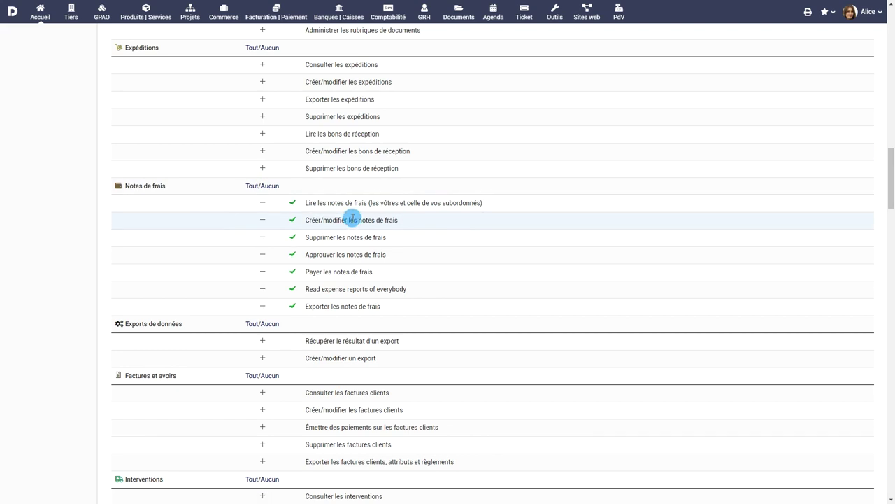
Add a user as a member of the Gestionnaires group from its group card.
scroll(350, 220, "up", 8)
scroll(352, 220, "up", 15)
left_click(177, 45)
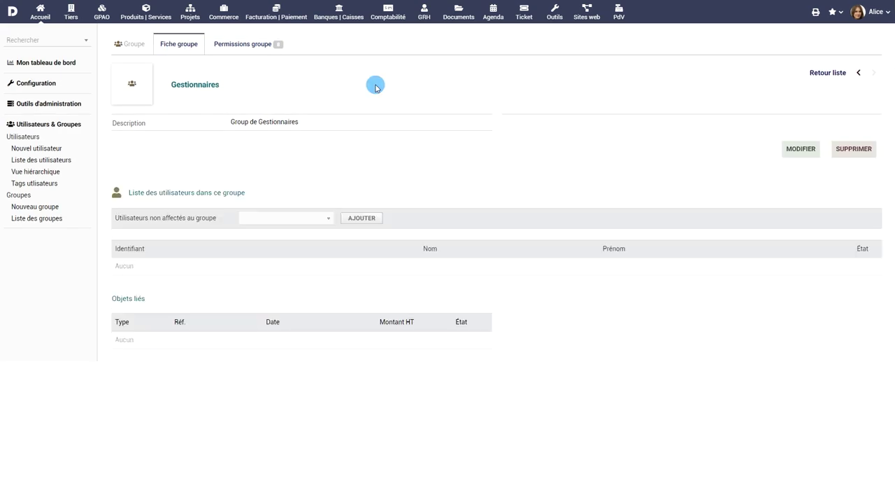
left_click(329, 218)
left_click(292, 327)
left_click(361, 218)
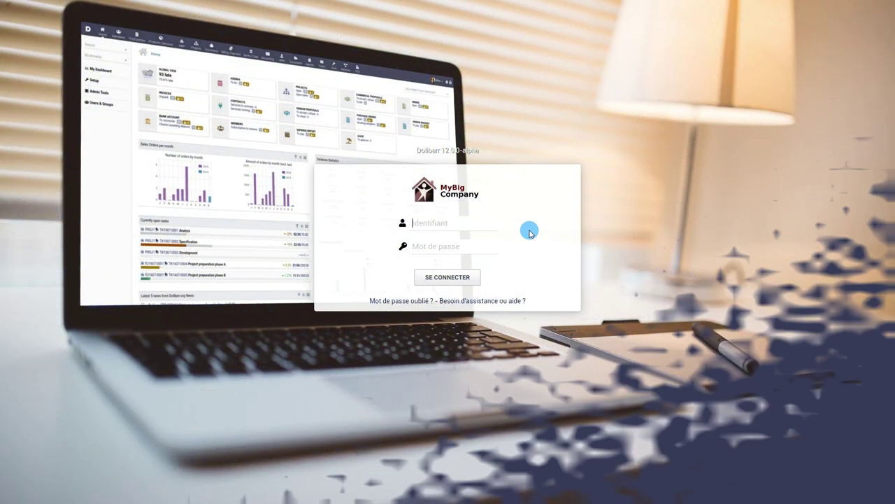
Log in as the new user with their password and open their own profile for editing.
left_click(492, 223)
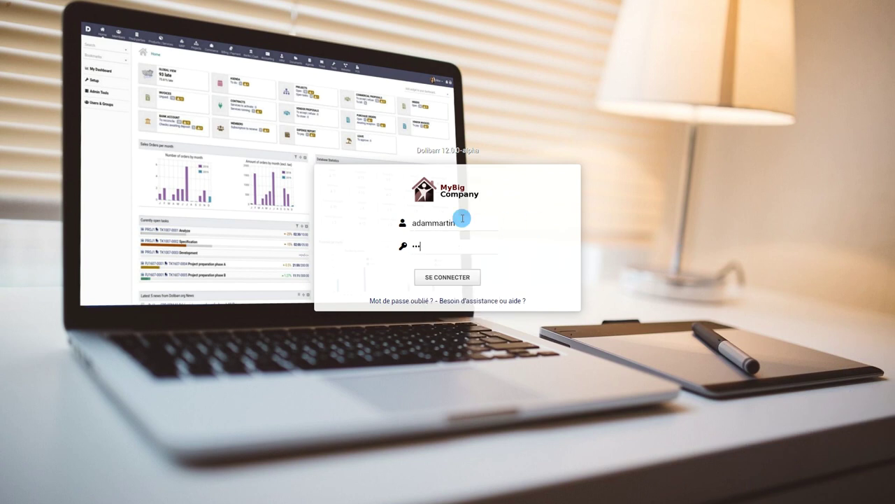
left_click(448, 277)
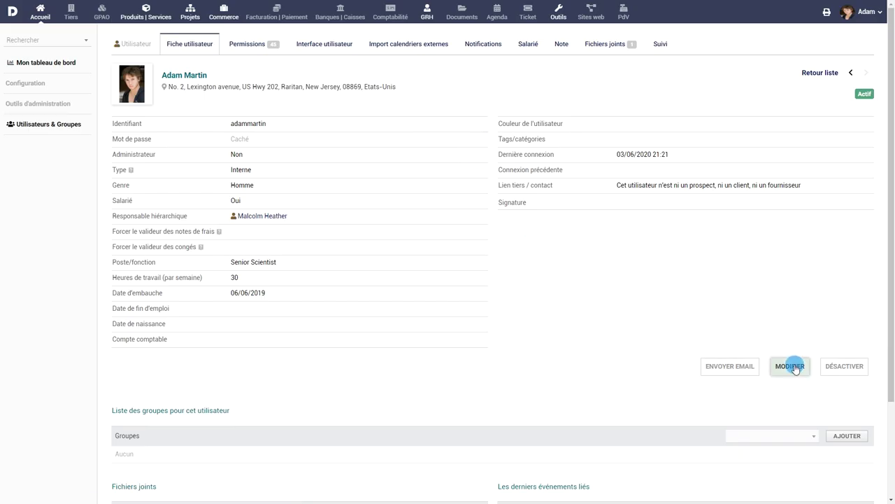
left_click(790, 366)
scroll(578, 352, "down", 7)
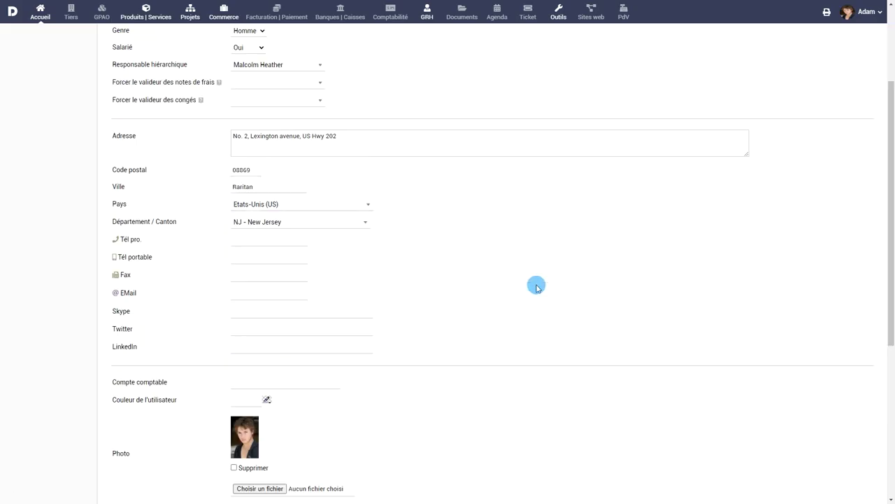
Write a signature with a greeting and phone number, save the profile, then go to GRH.
left_click(523, 294)
type("Mes Amitiés,")
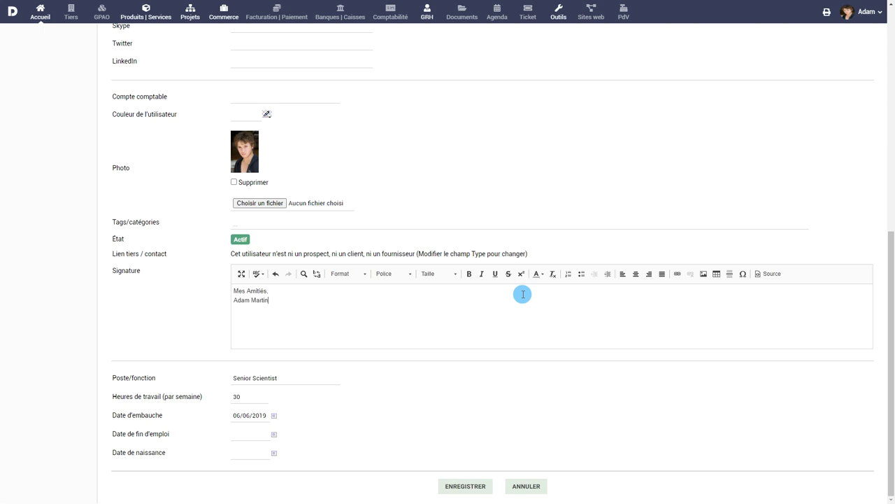
type("138283")
left_click(476, 486)
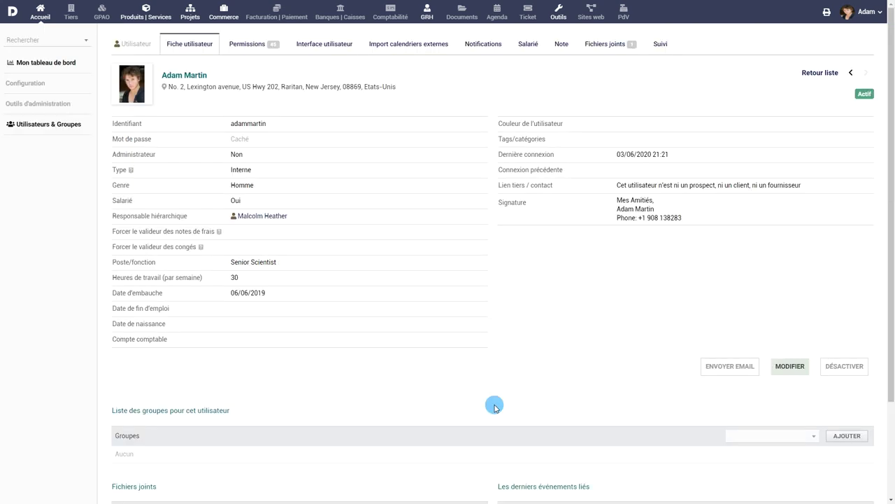
left_click(426, 12)
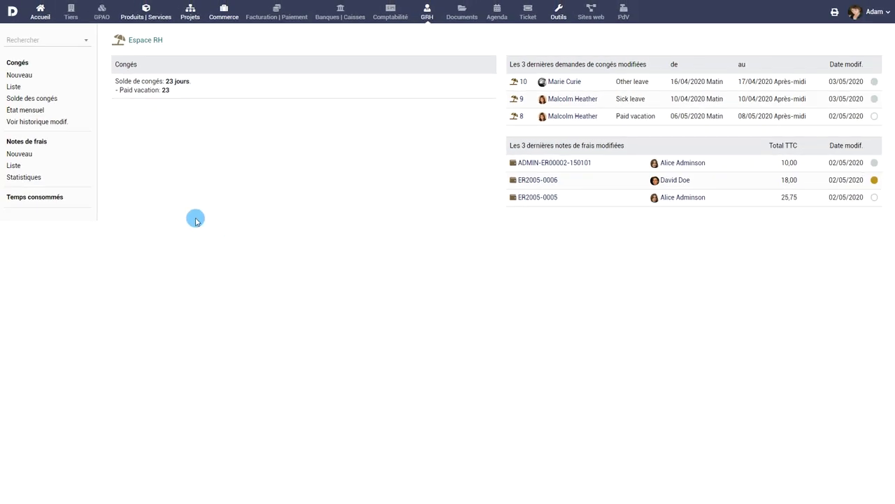
Start a new expense report, then switch to the weekly Temps consommés time-entry page.
left_click(28, 155)
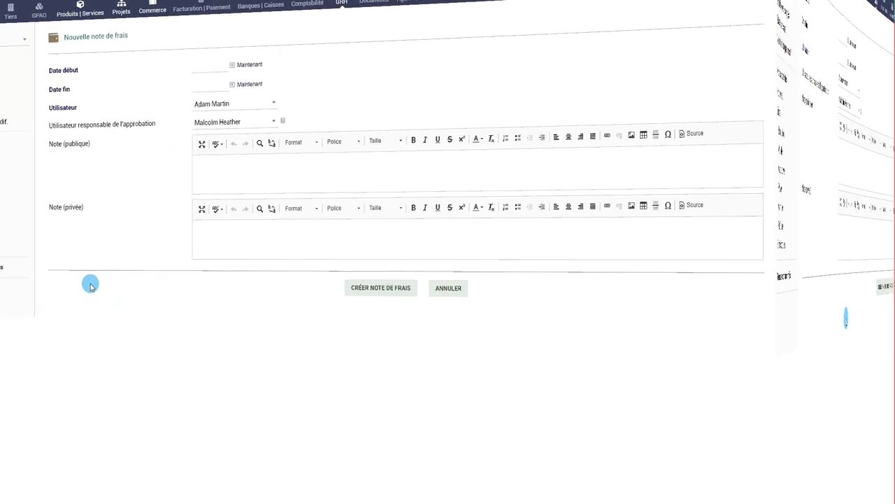
left_click(53, 268)
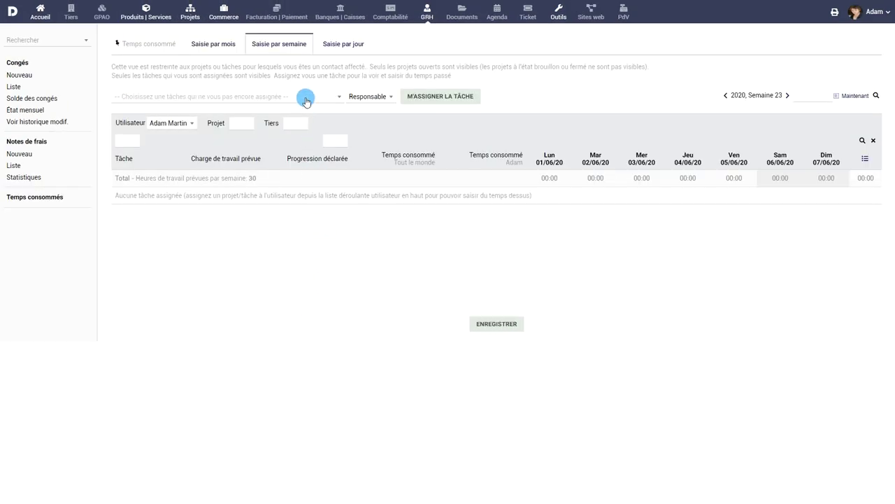
Assign yourself the 'Heberger site RMLL' and 'TK2006-0009 Project Preparation Phase X' tasks on the week 23 timesheet.
left_click(306, 99)
left_click(292, 144)
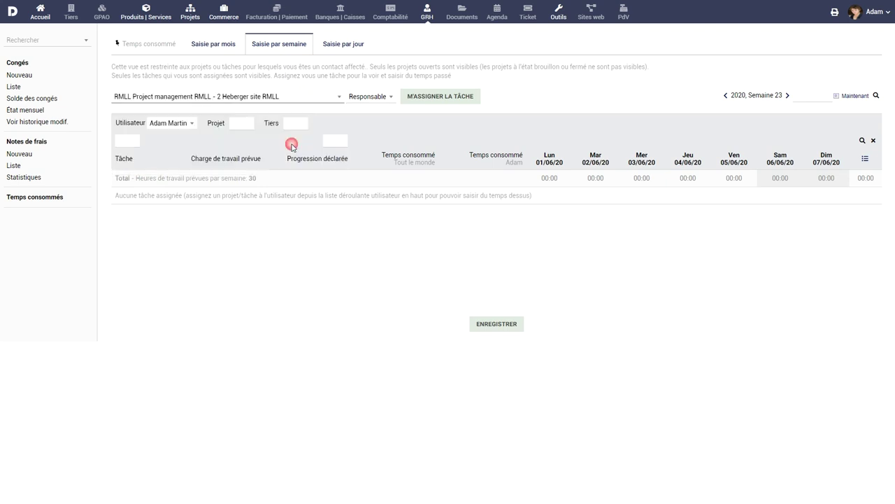
left_click(446, 98)
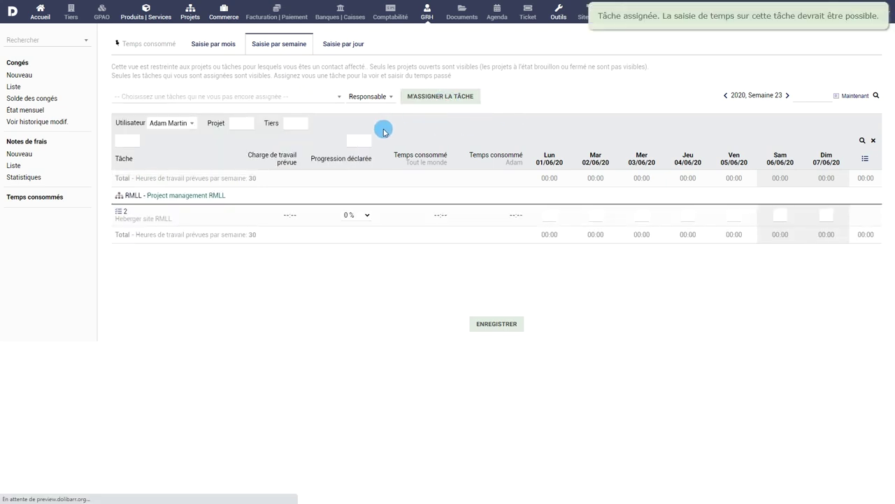
left_click(323, 97)
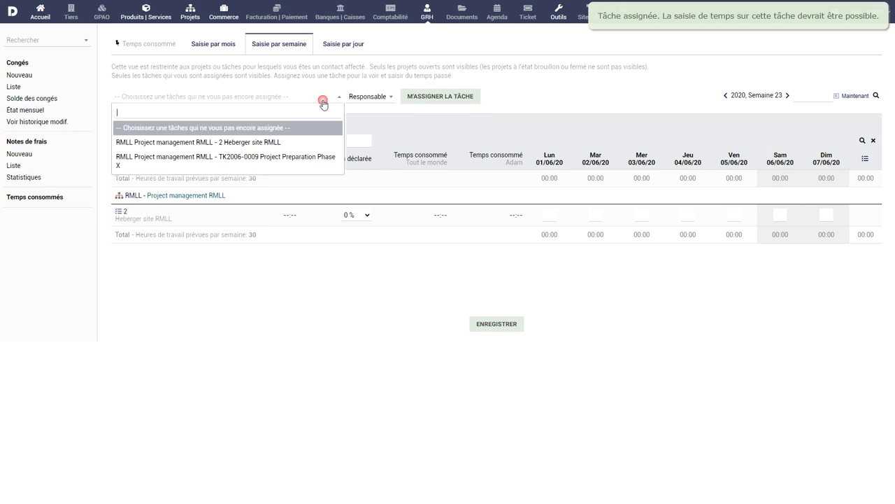
left_click(309, 158)
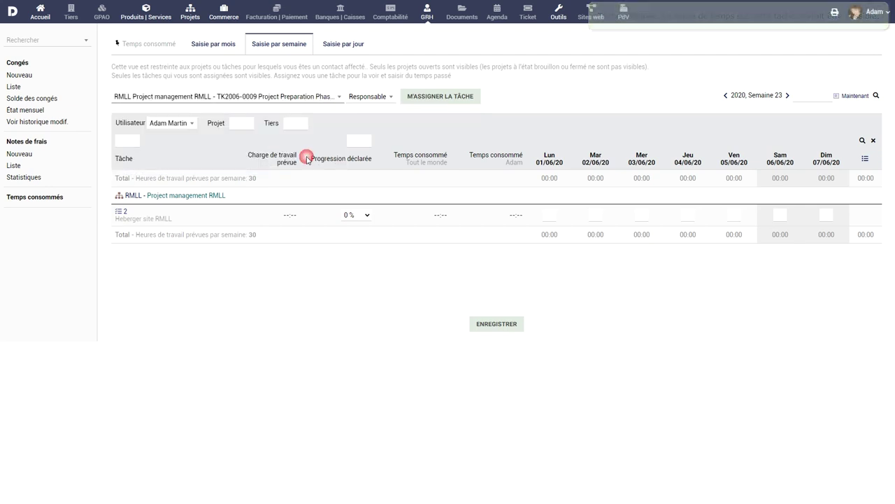
left_click(442, 98)
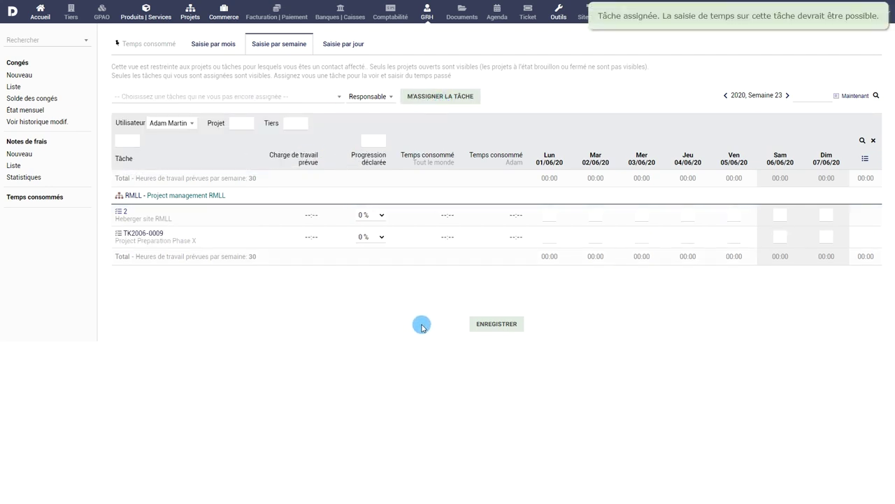